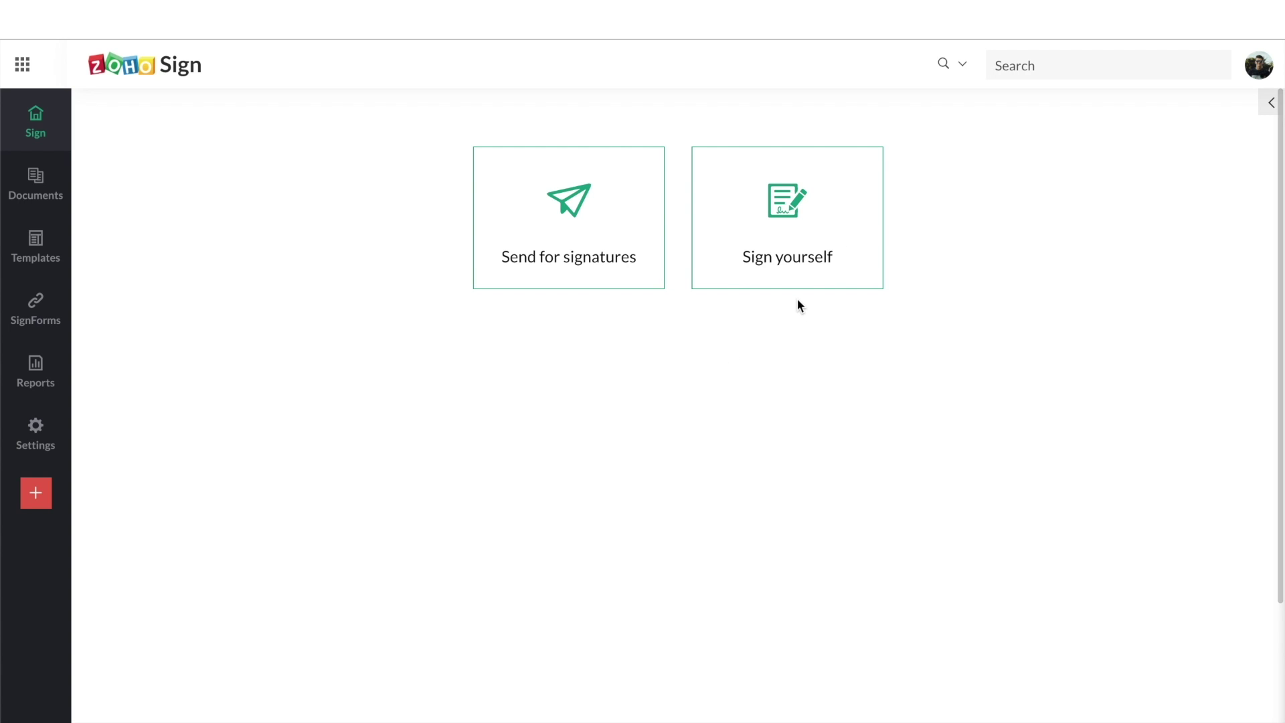
Start Sign yourself, open the Cloud Picker via Import and browse Zoho WorkDrive.
left_click(794, 238)
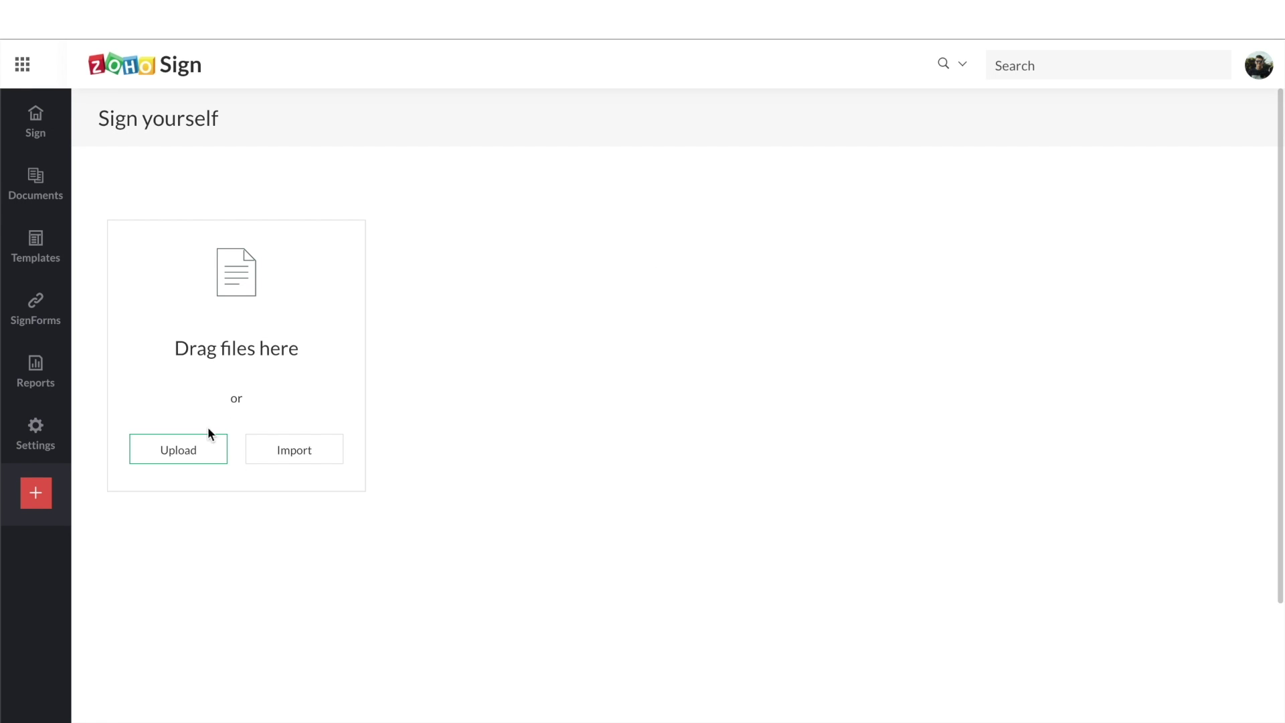
left_click(324, 449)
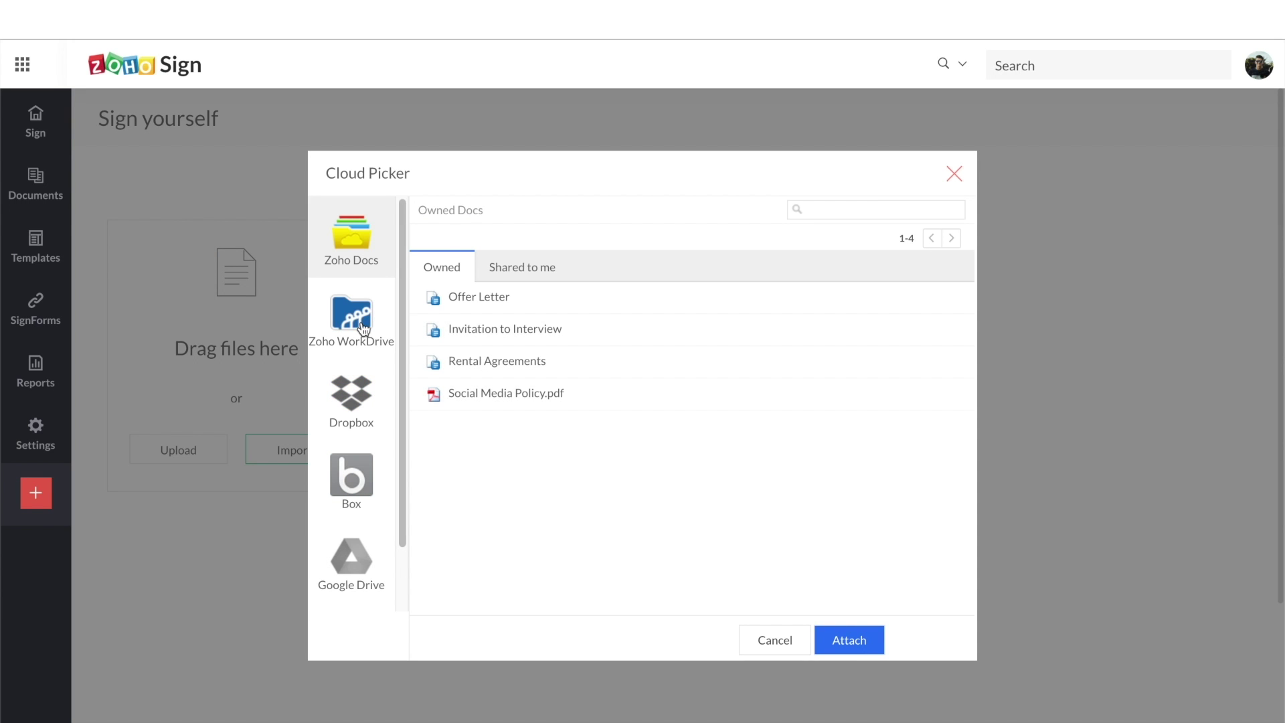
left_click(352, 319)
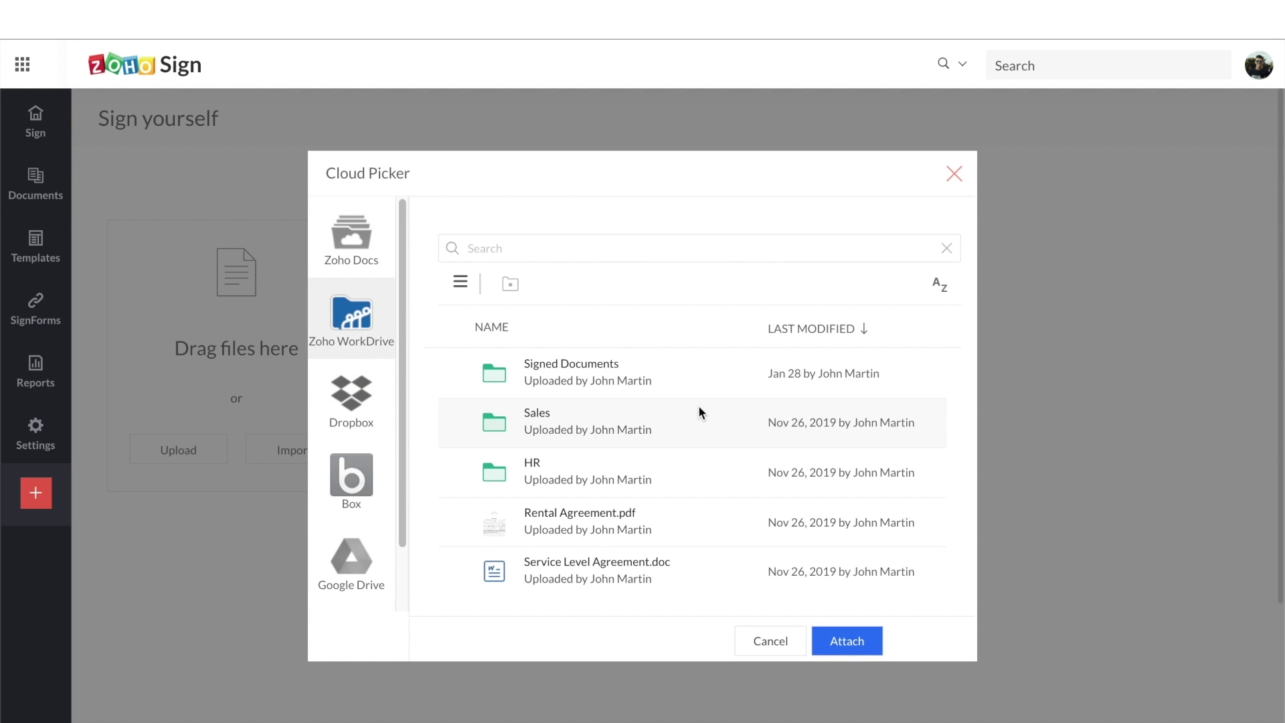
scroll(367, 550, "down", 2)
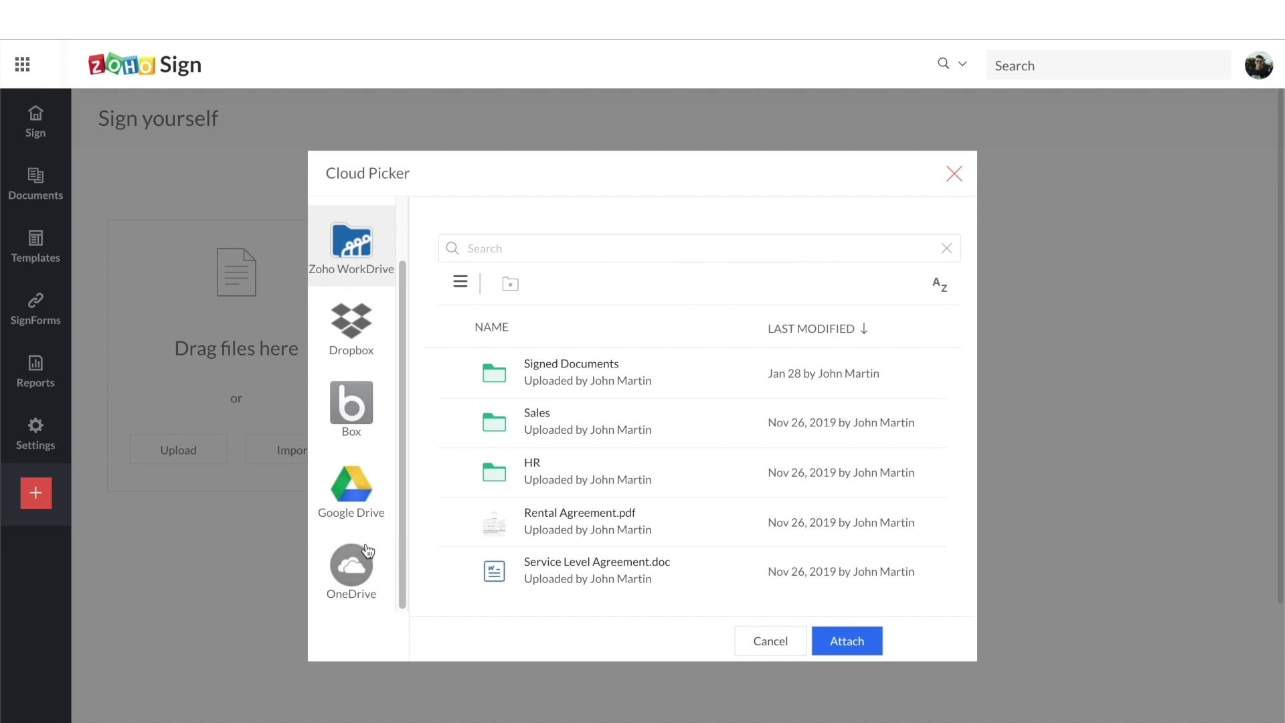
Cancel the cloud import and upload Social Media Policy.pdf from the computer.
left_click(770, 641)
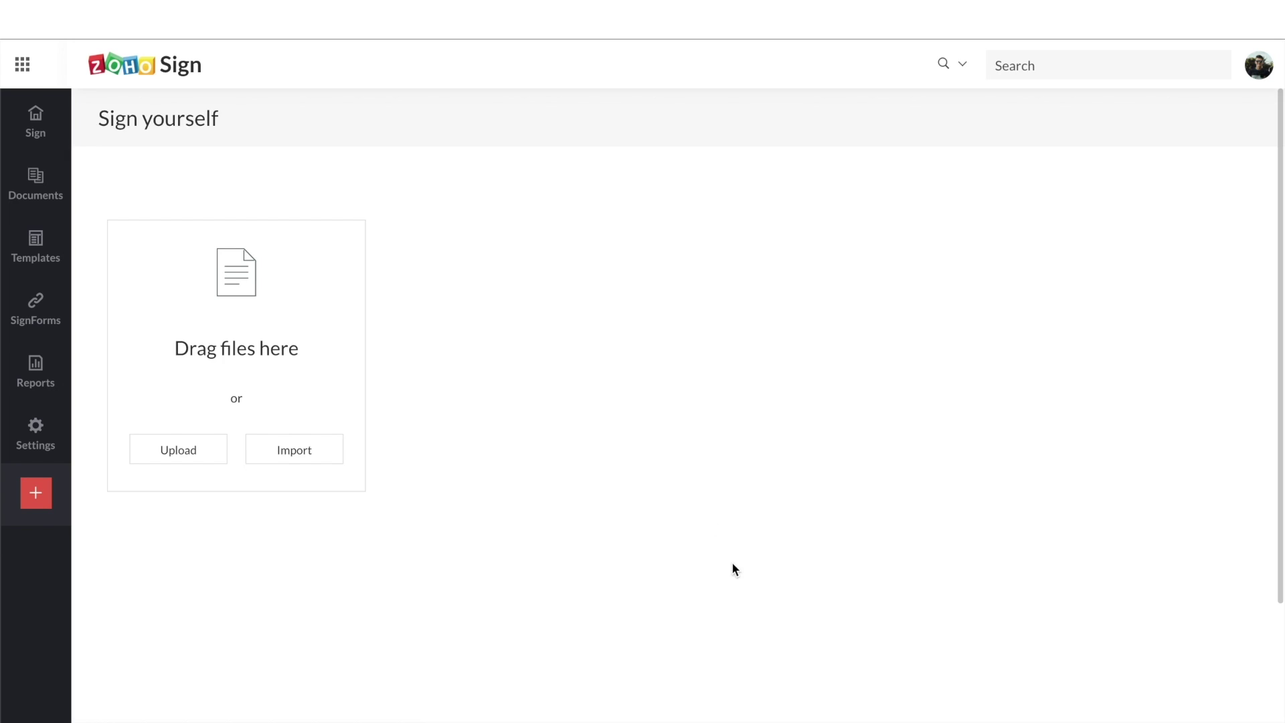
left_click(187, 449)
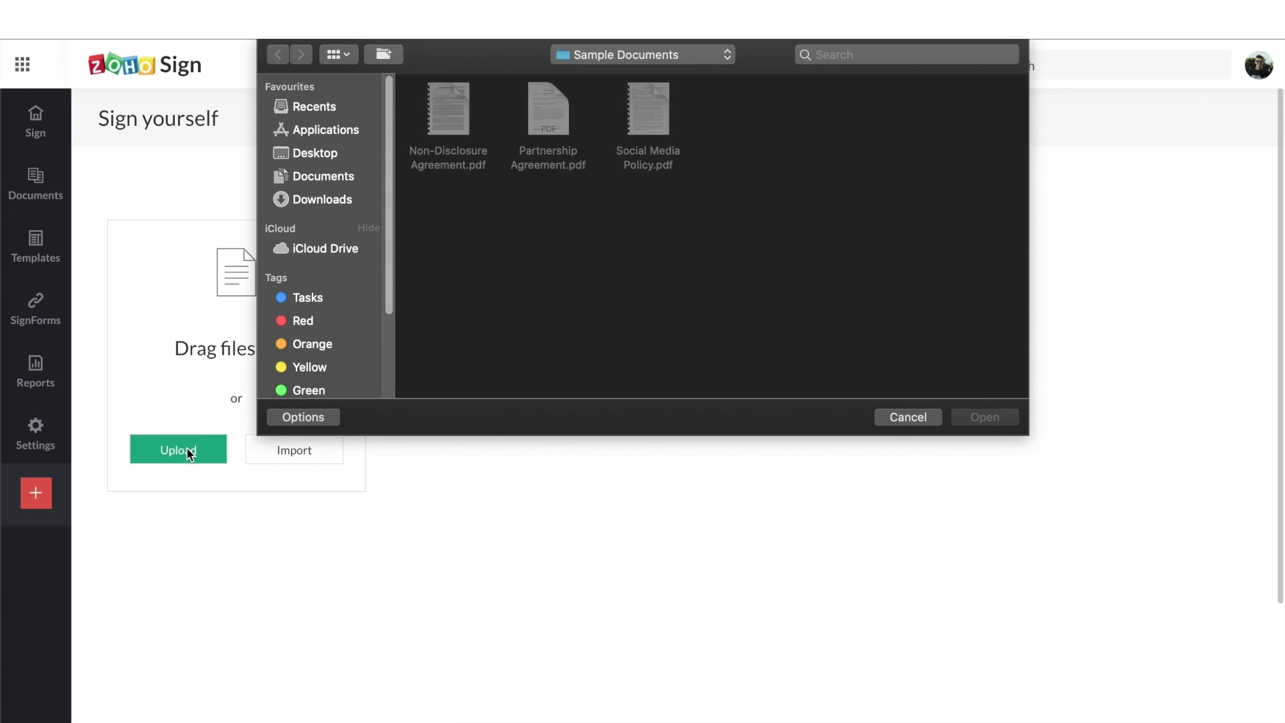
left_click(654, 106)
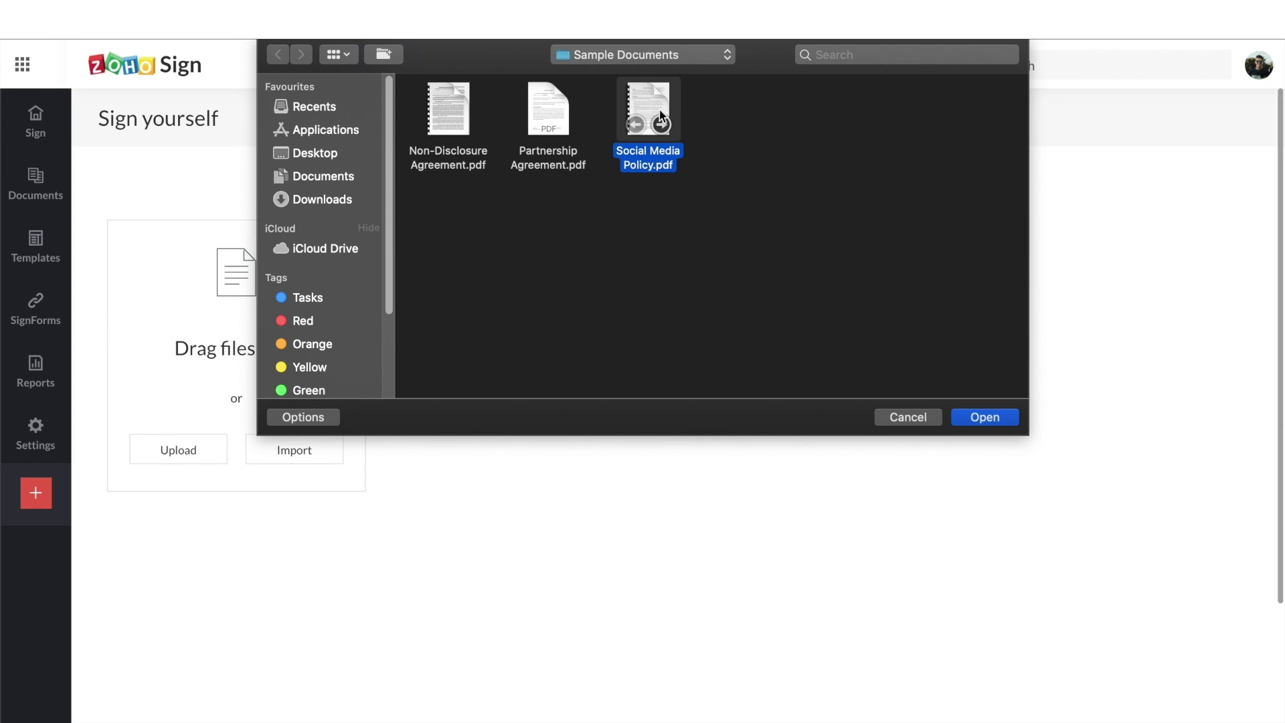
left_click(979, 417)
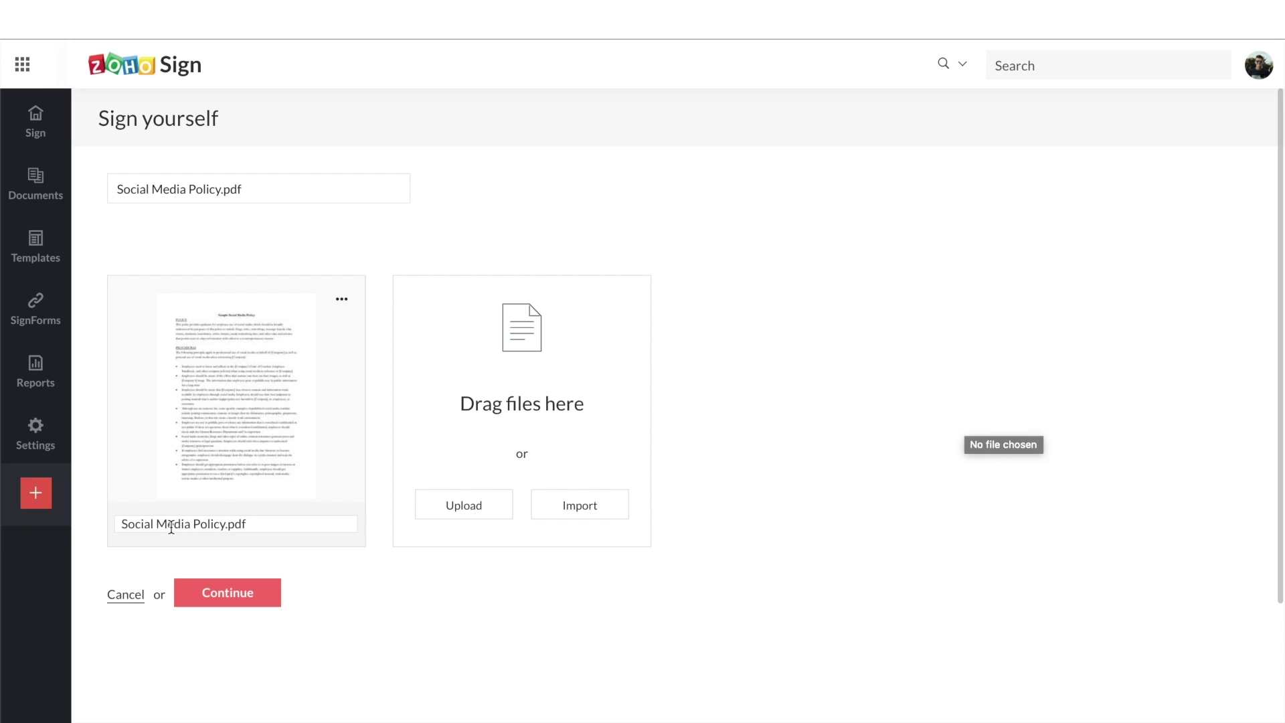
Check the file name and document name fields and leave both unchanged.
left_click_drag(122, 524, 265, 520)
left_click(276, 521)
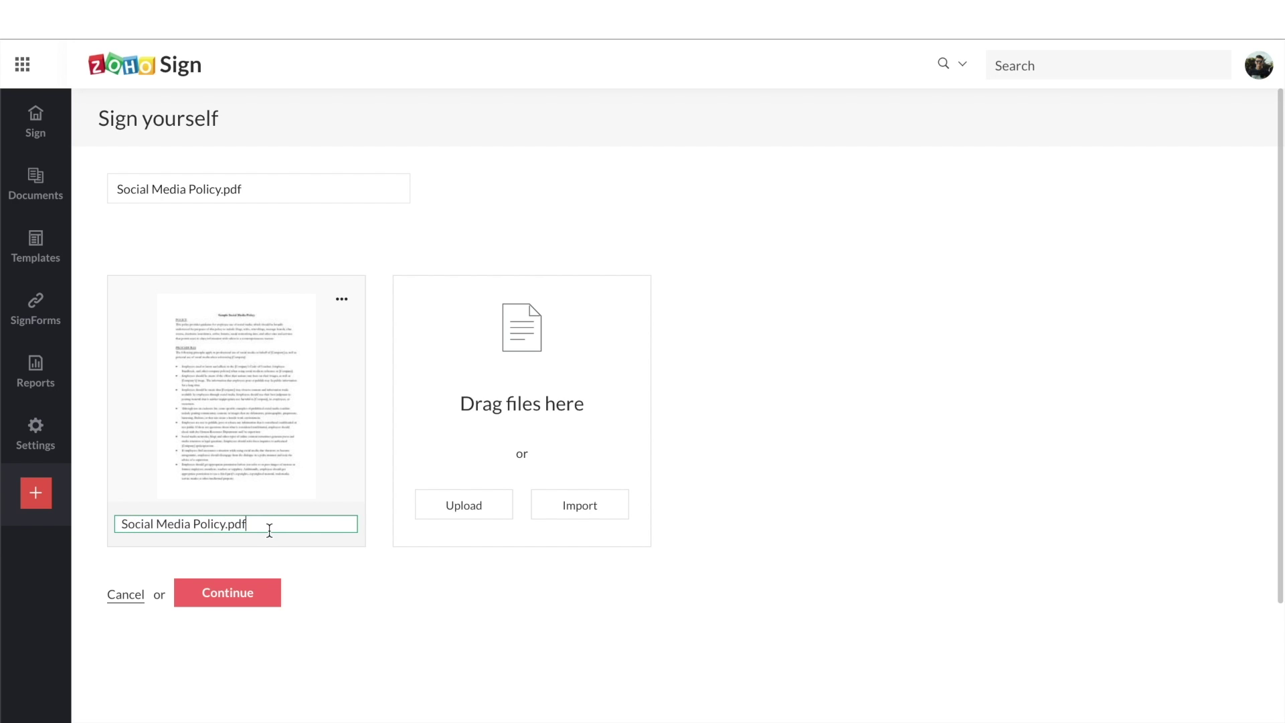
left_click_drag(117, 189, 261, 189)
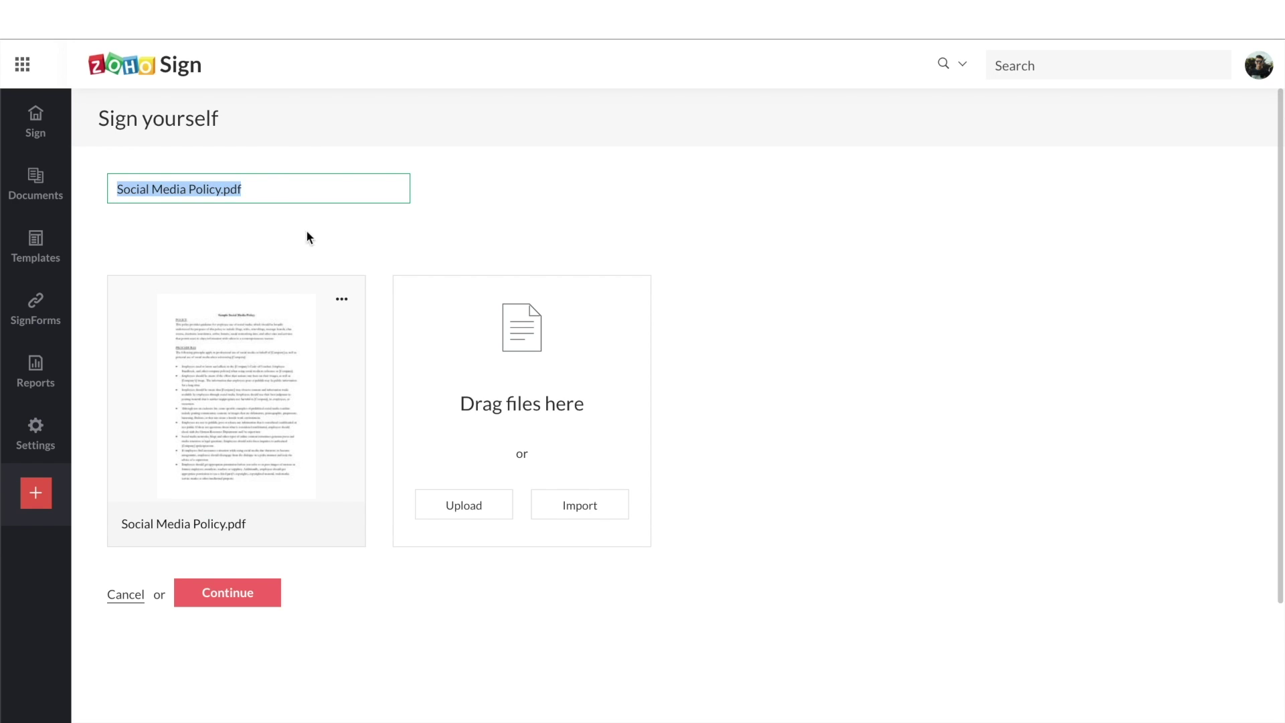
left_click(389, 374)
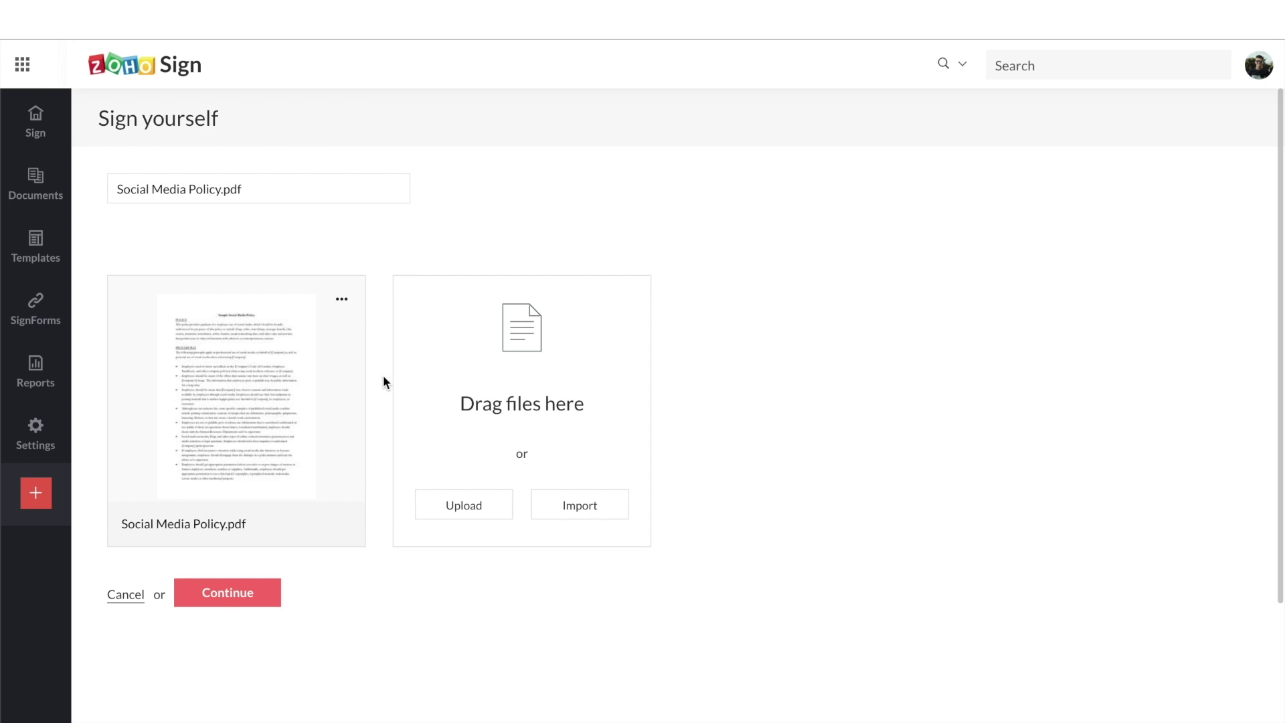
Continue to the field-placement editor for Social Media Policy.pdf.
left_click(234, 604)
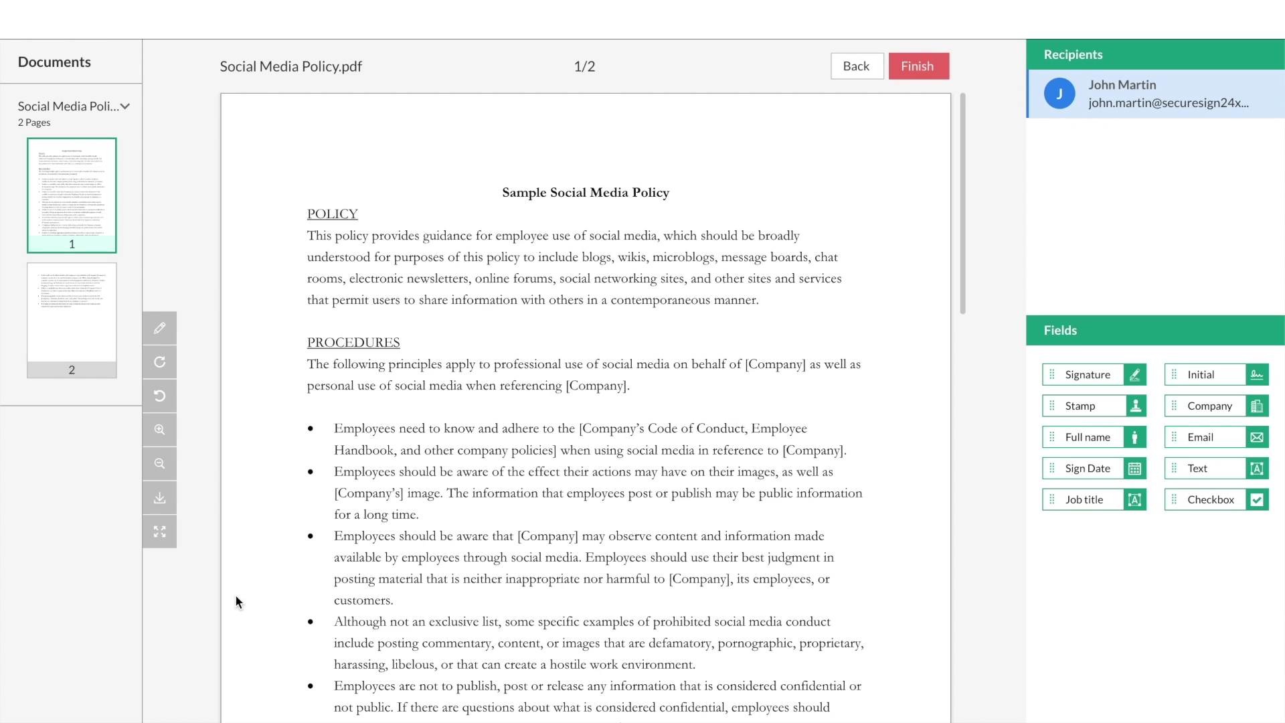
scroll(775, 337, "down", 8)
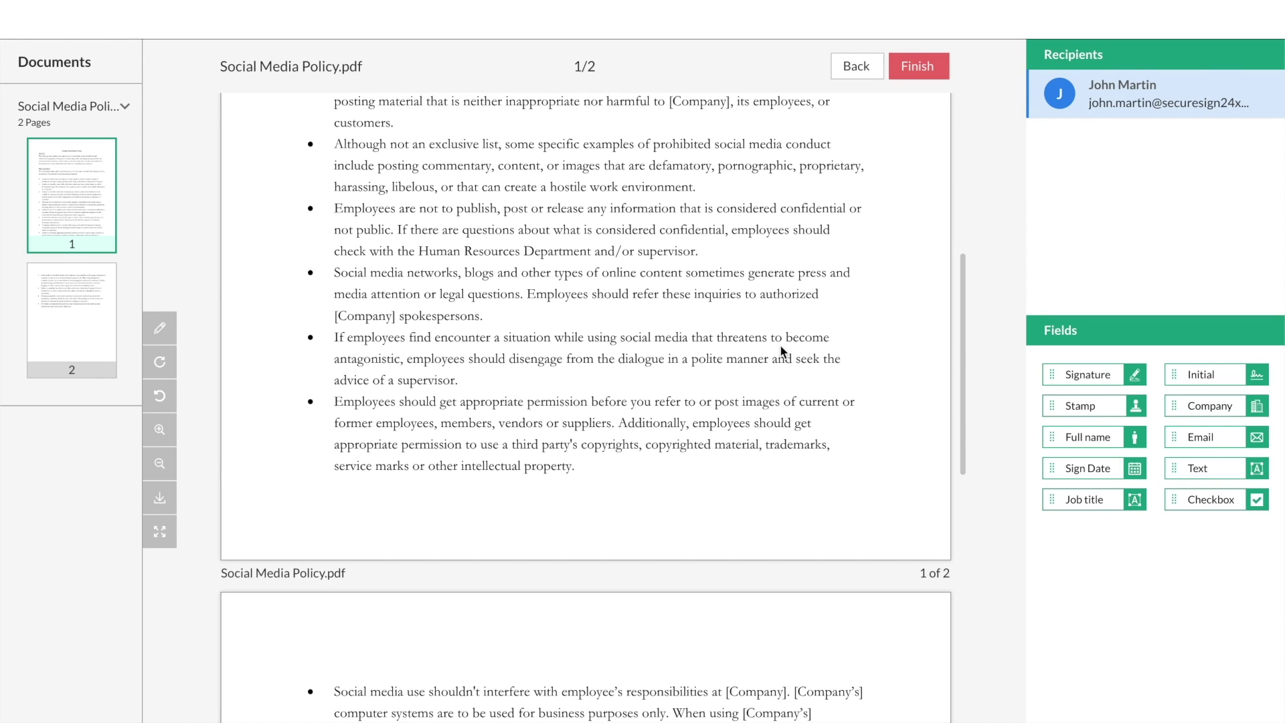
scroll(780, 345, "down", 6)
scroll(781, 351, "down", 4)
scroll(780, 351, "up", 15)
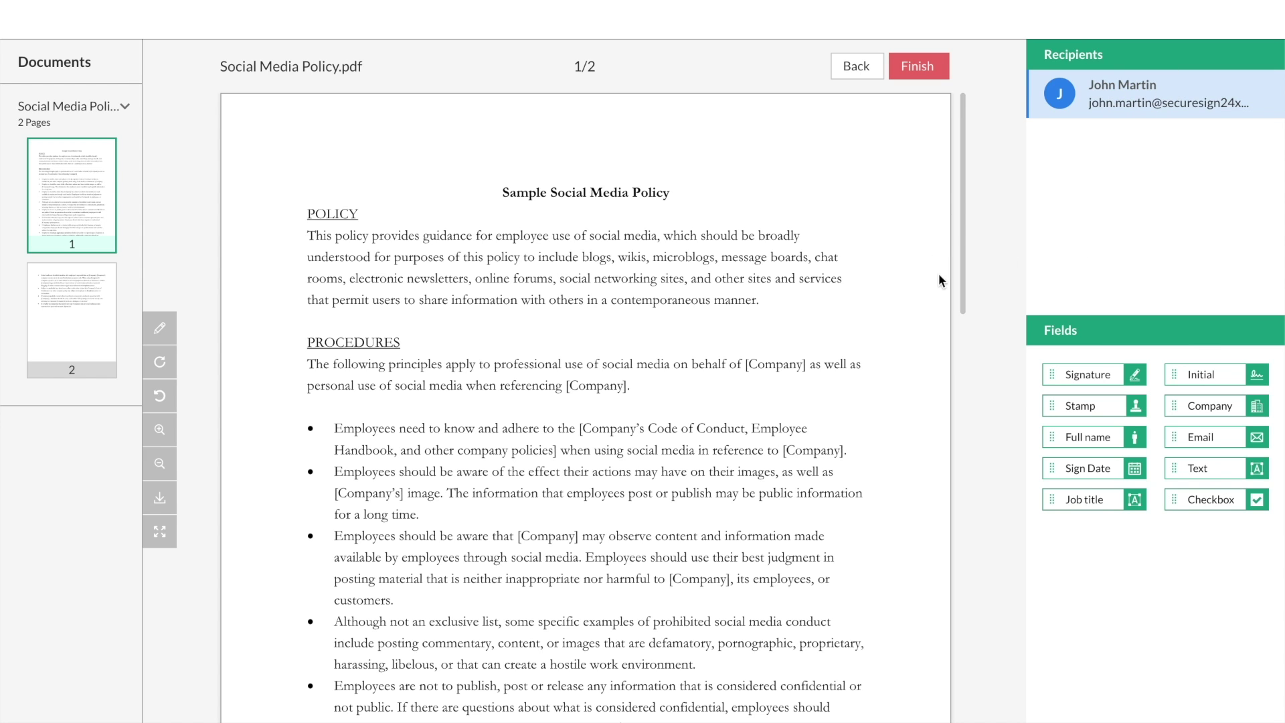
Place Company, Full name and Sign Date fields atop page 1, and a Signature on page 2.
left_click_drag(1177, 416, 329, 131)
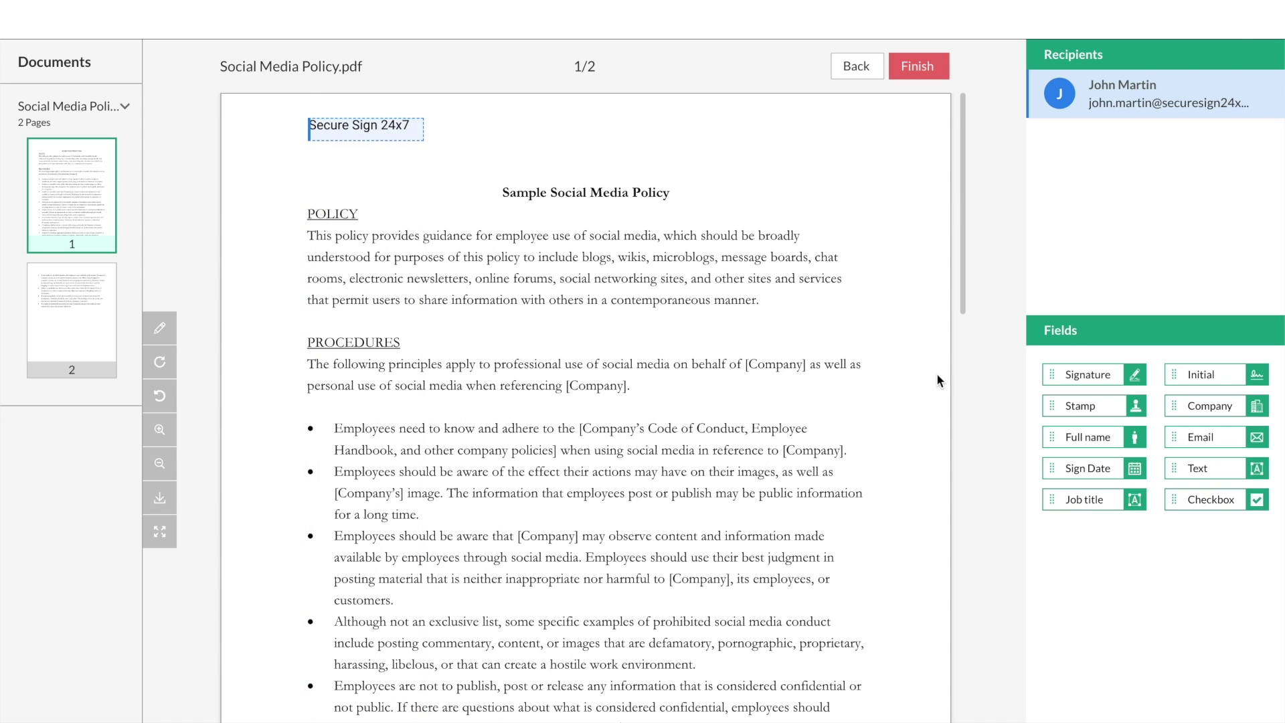
mouse_move(1067, 439)
left_mouse_down()
mouse_move(761, 261)
mouse_move(460, 128)
left_mouse_up()
mouse_move(1075, 468)
left_mouse_down()
mouse_move(943, 269)
mouse_move(761, 129)
left_mouse_up()
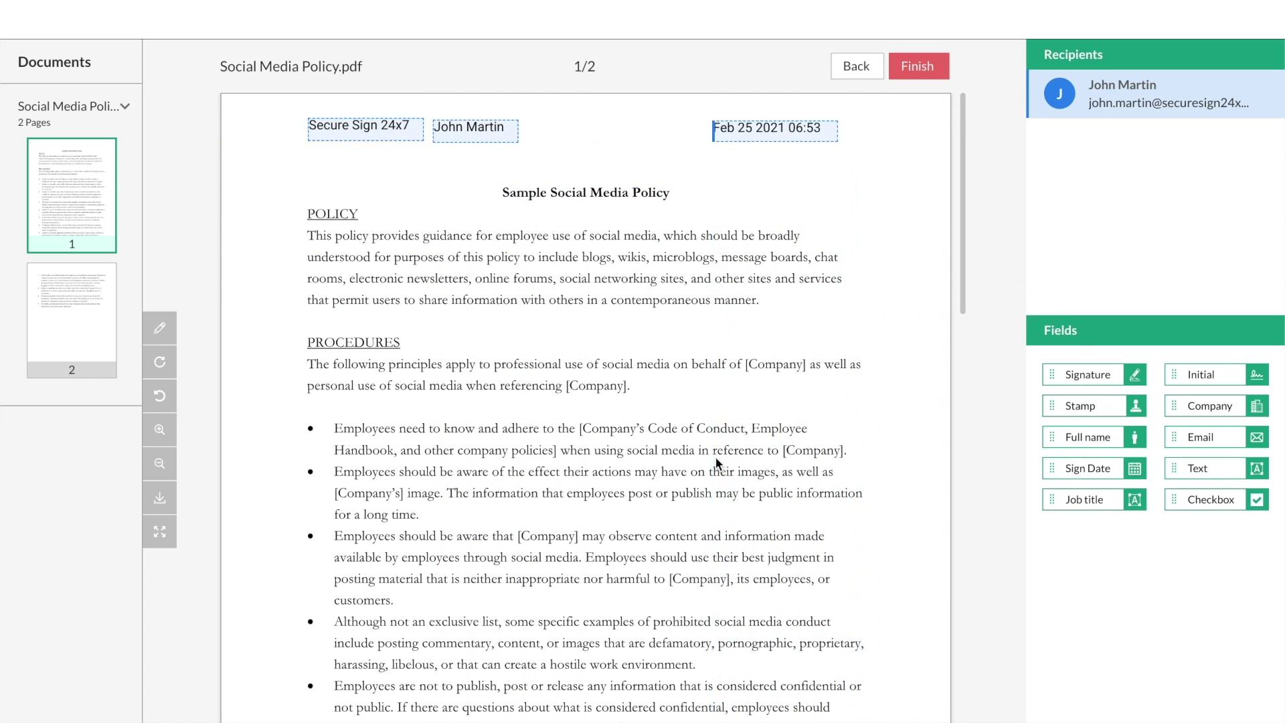
scroll(716, 457, "down", 5)
scroll(717, 482, "down", 5)
scroll(721, 492, "down", 5)
scroll(723, 492, "down", 3)
mouse_move(1086, 375)
left_mouse_down()
mouse_move(741, 494)
mouse_move(803, 492)
left_mouse_up()
double_click(794, 496)
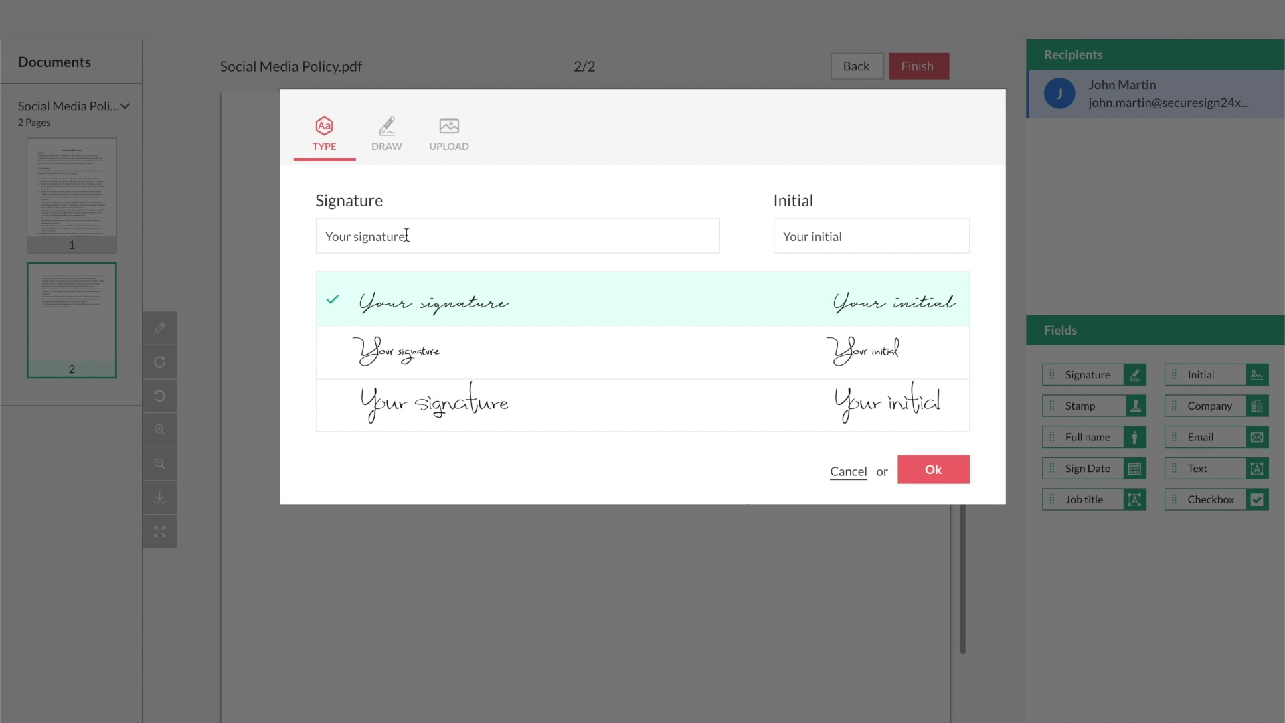
left_click(386, 135)
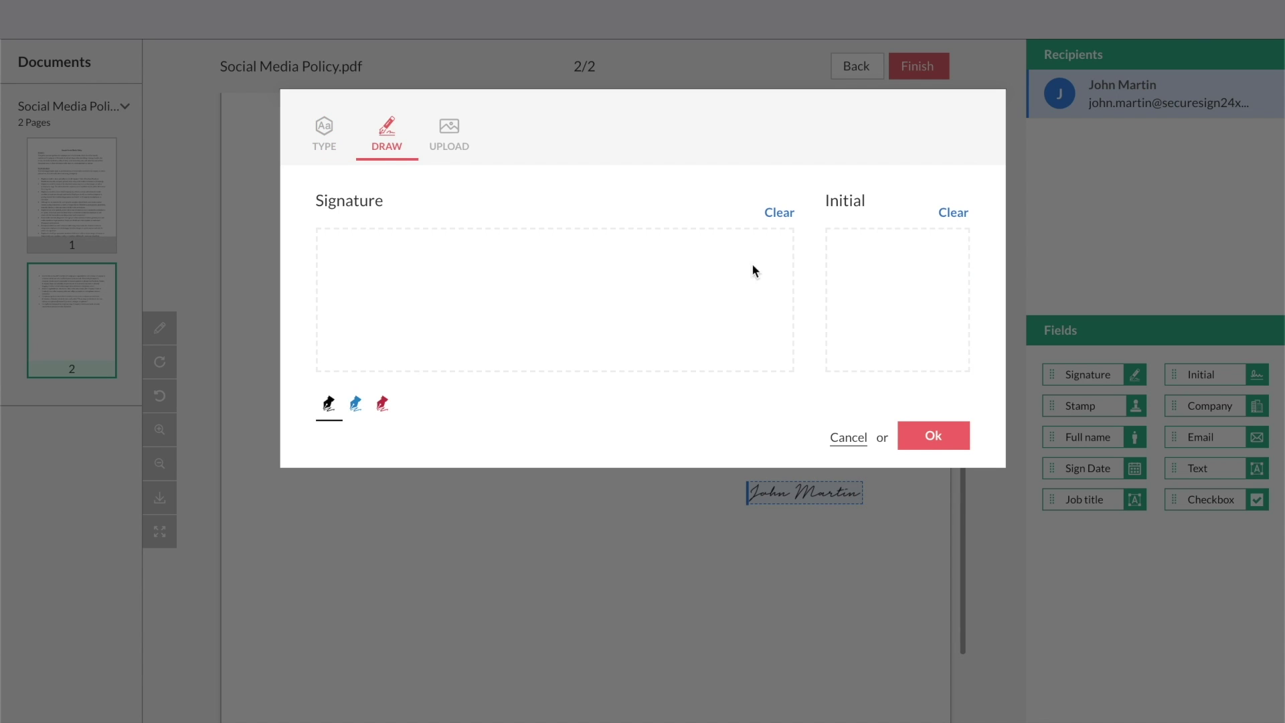
left_click(452, 133)
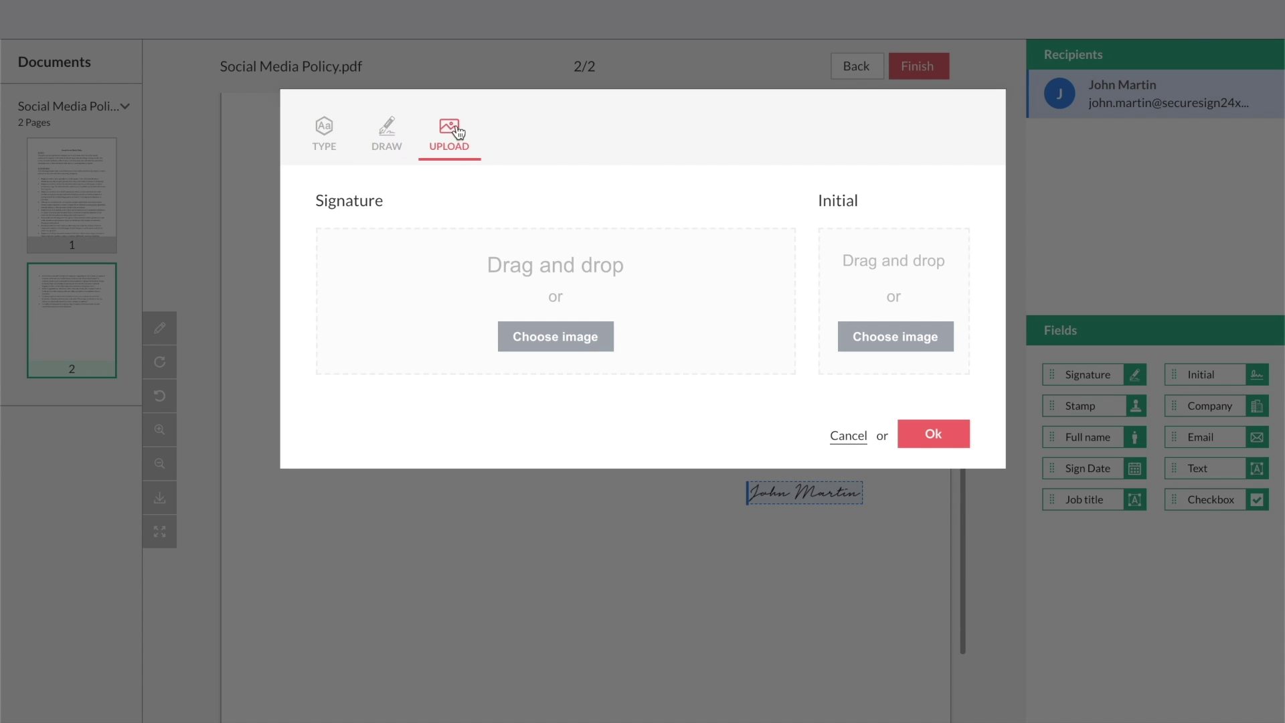
Dismiss the signature options, then enlarge the page-2 signature field and shift it left.
left_click(849, 437)
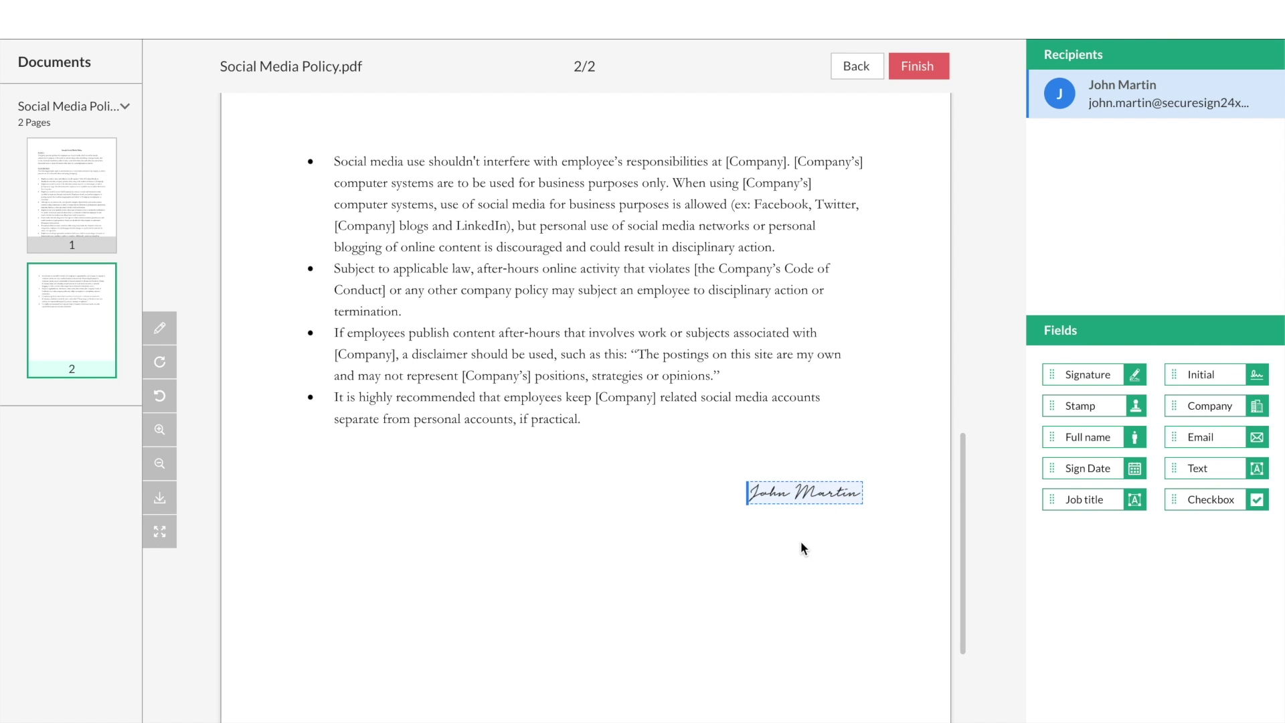
left_click_drag(861, 502, 934, 522)
left_click_drag(844, 502, 745, 512)
left_click(874, 442)
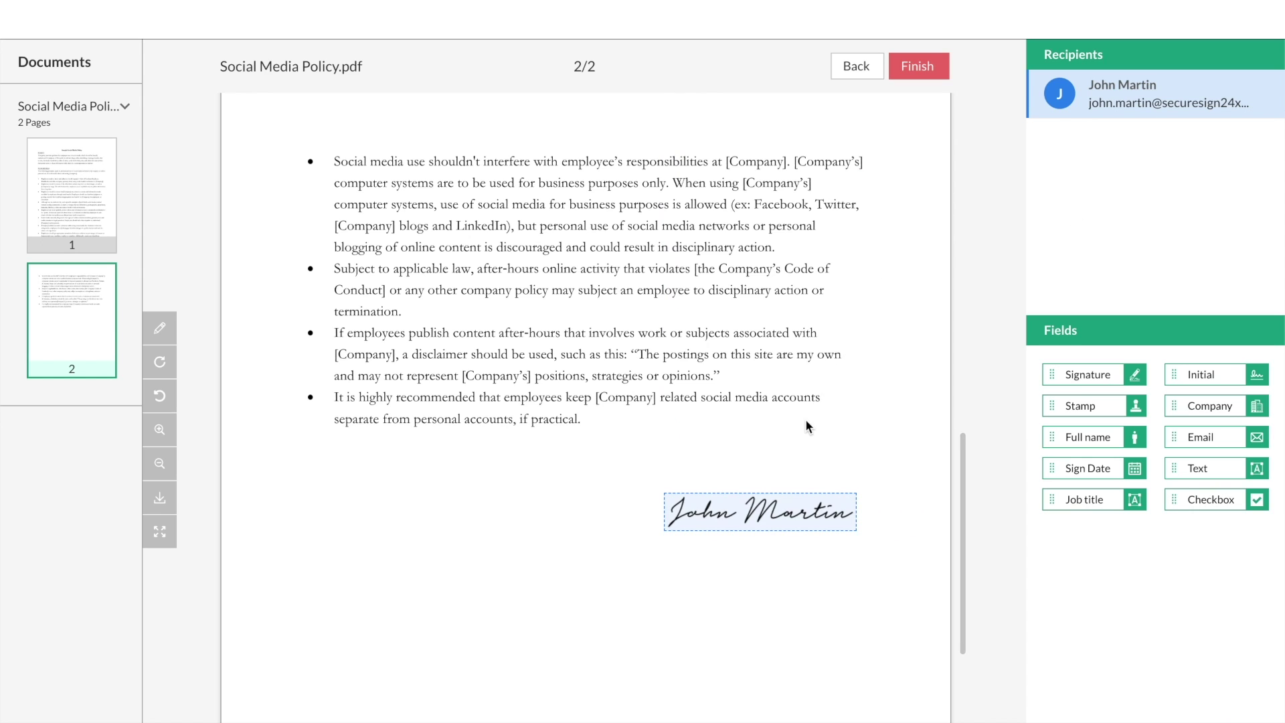
scroll(809, 428, "up", 10)
scroll(808, 428, "up", 10)
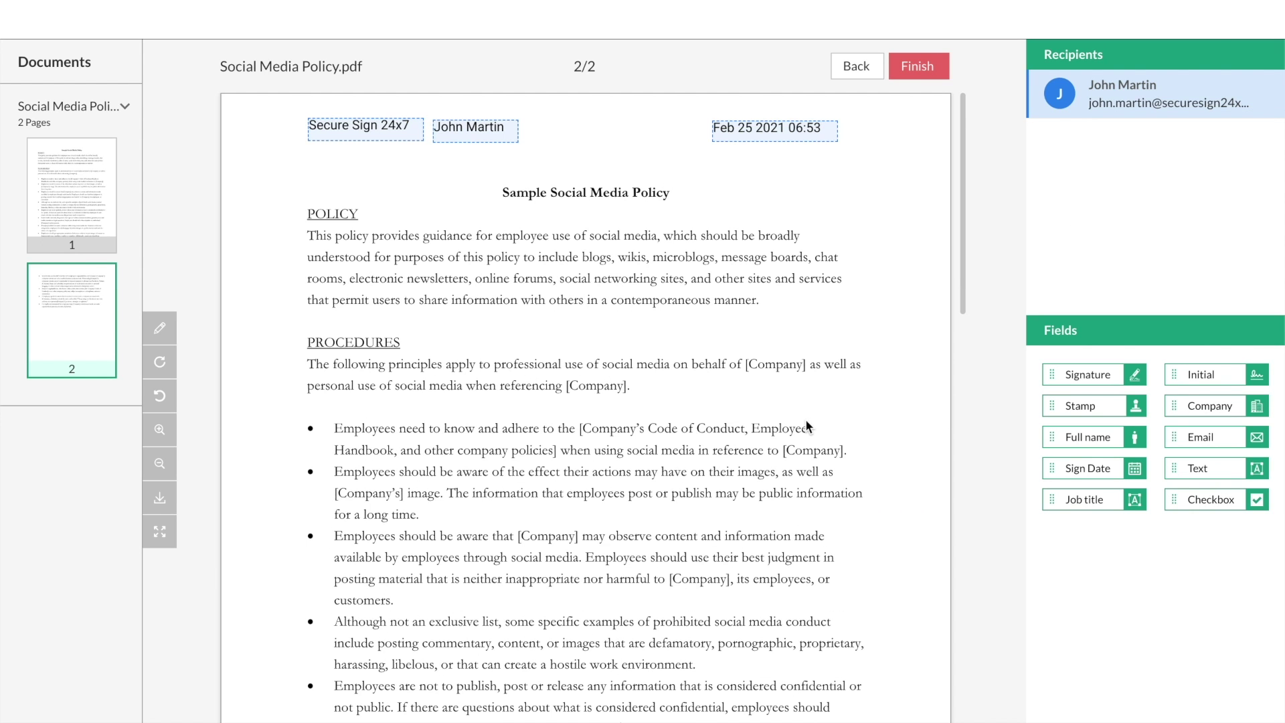
Finish signing, then email the signed copy to the colleague's address.
left_click(914, 68)
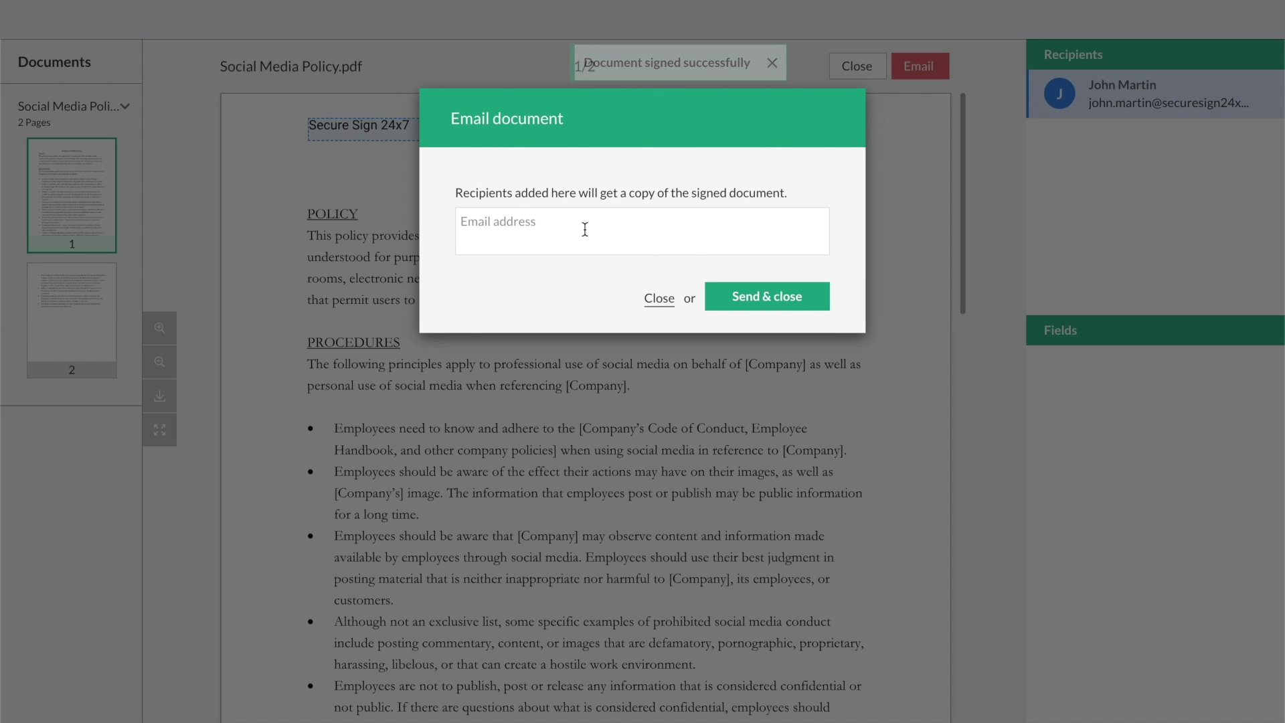
left_click(585, 230)
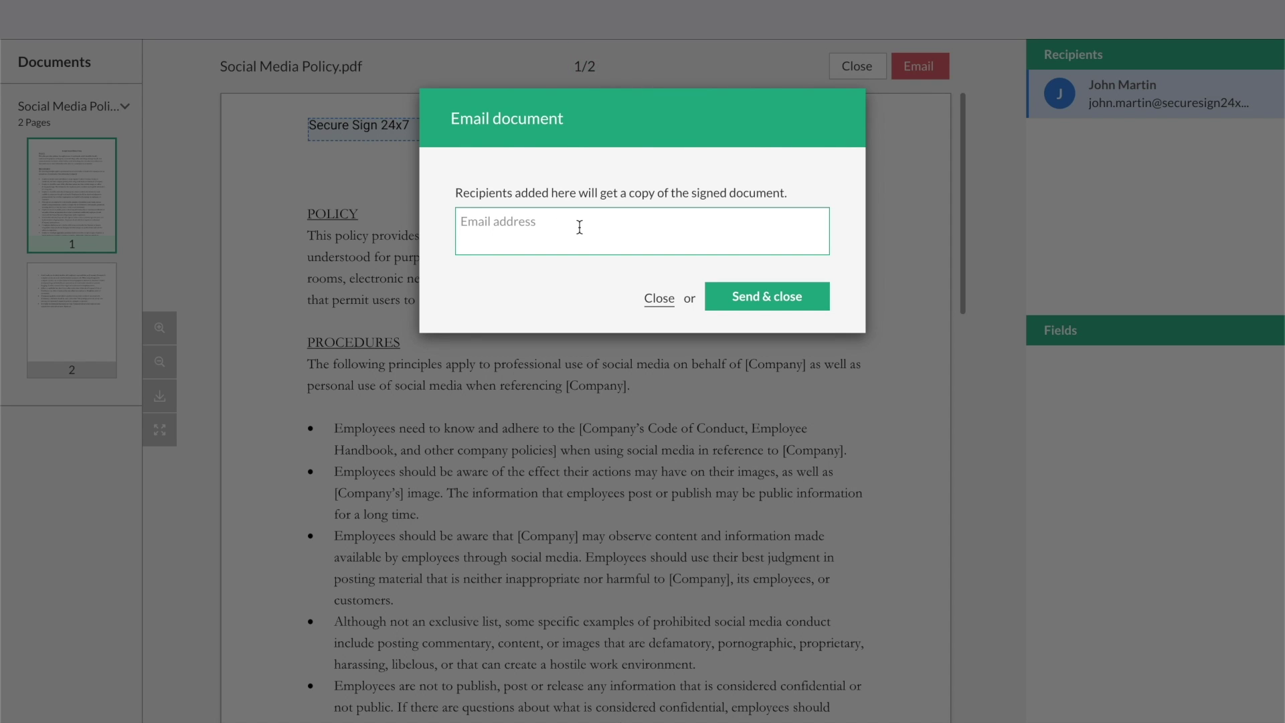
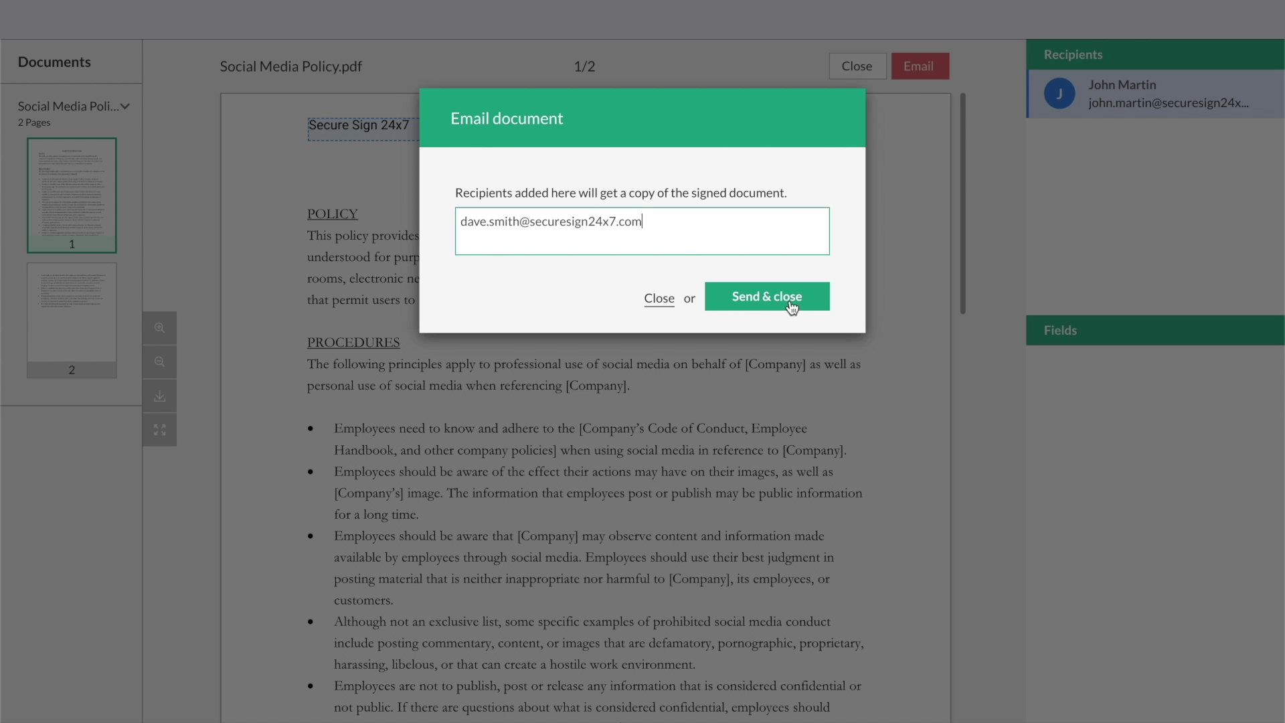
left_click(790, 303)
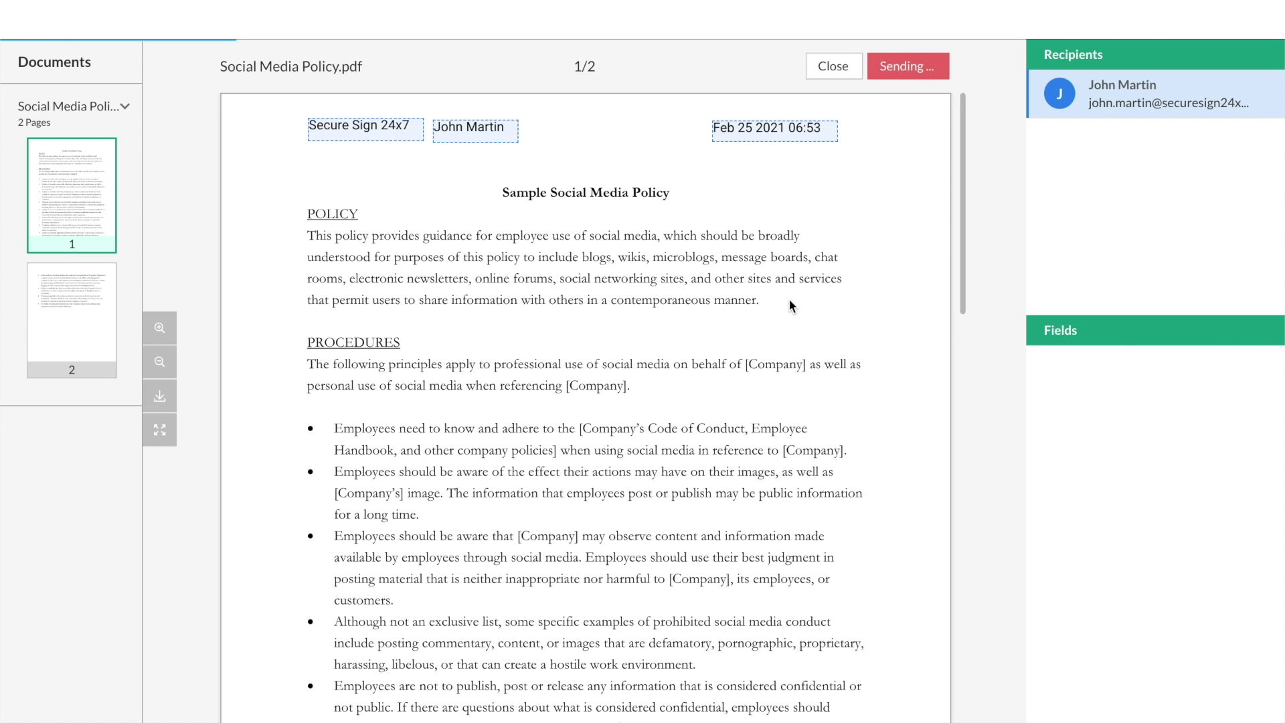